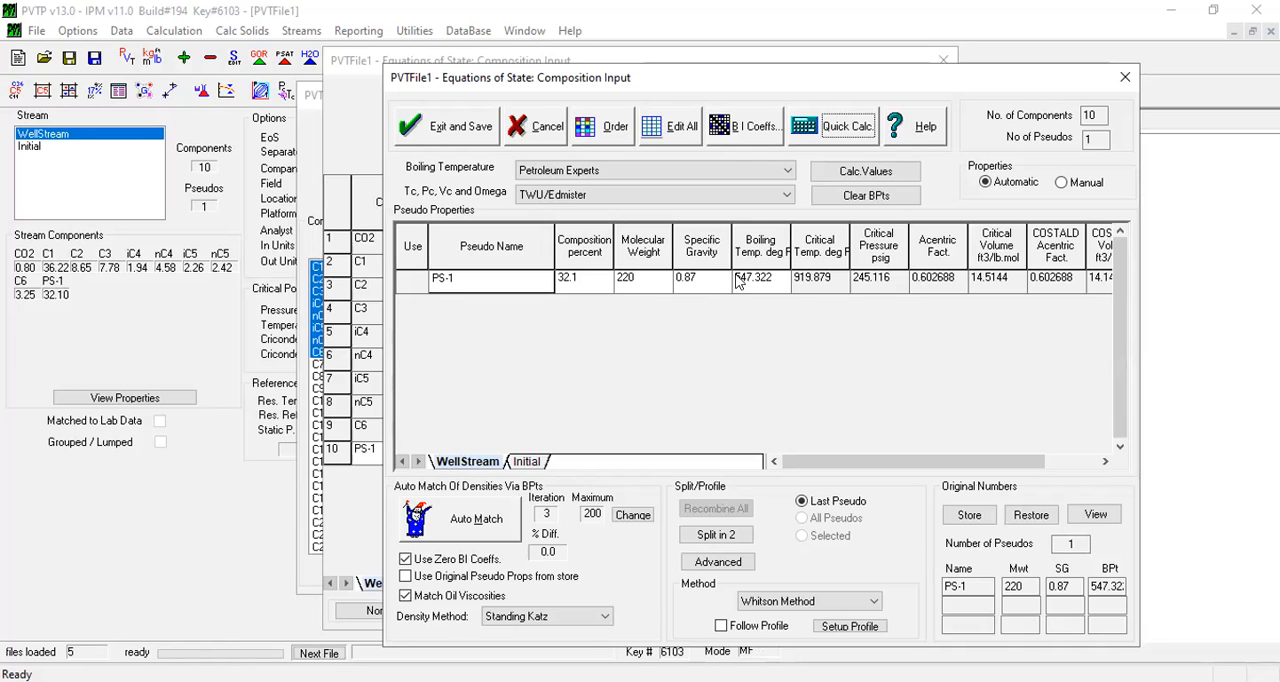
# Clear the PS-1 boiling point, recalculate the pseudo properties and auto-match the liquid density.
pyautogui.moveTo(673, 79); pyautogui.dragTo(581, 77)
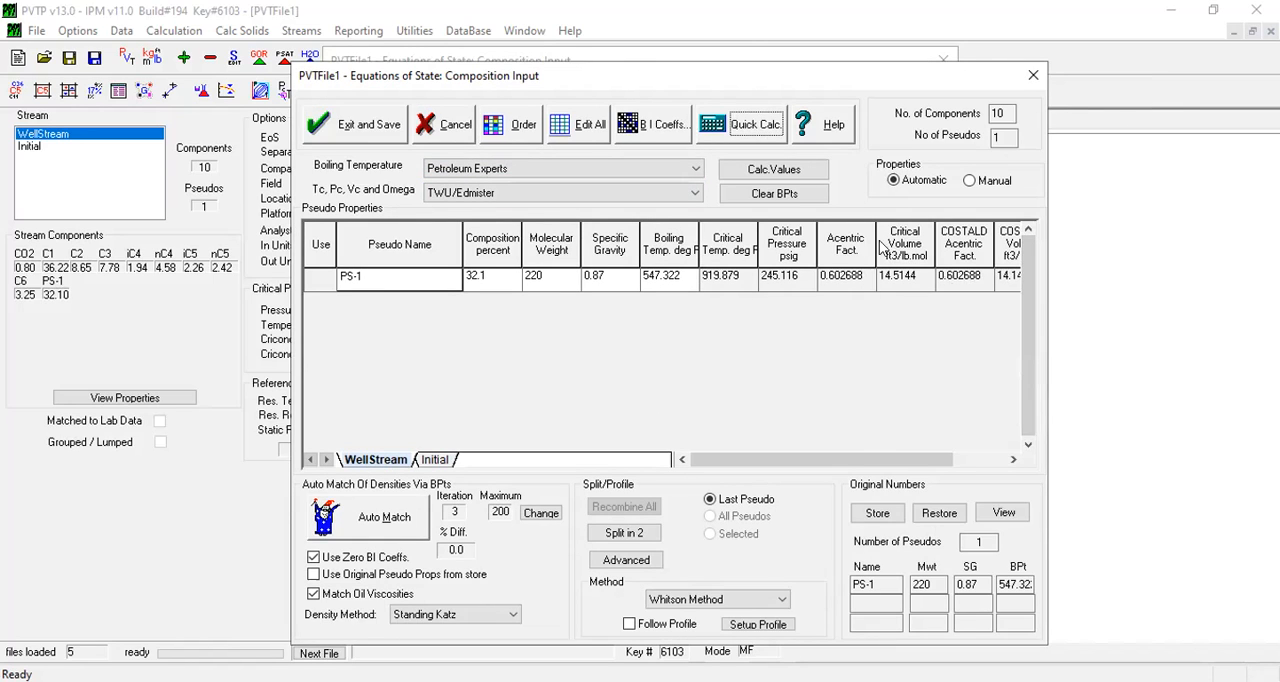
pyautogui.click(768, 194)
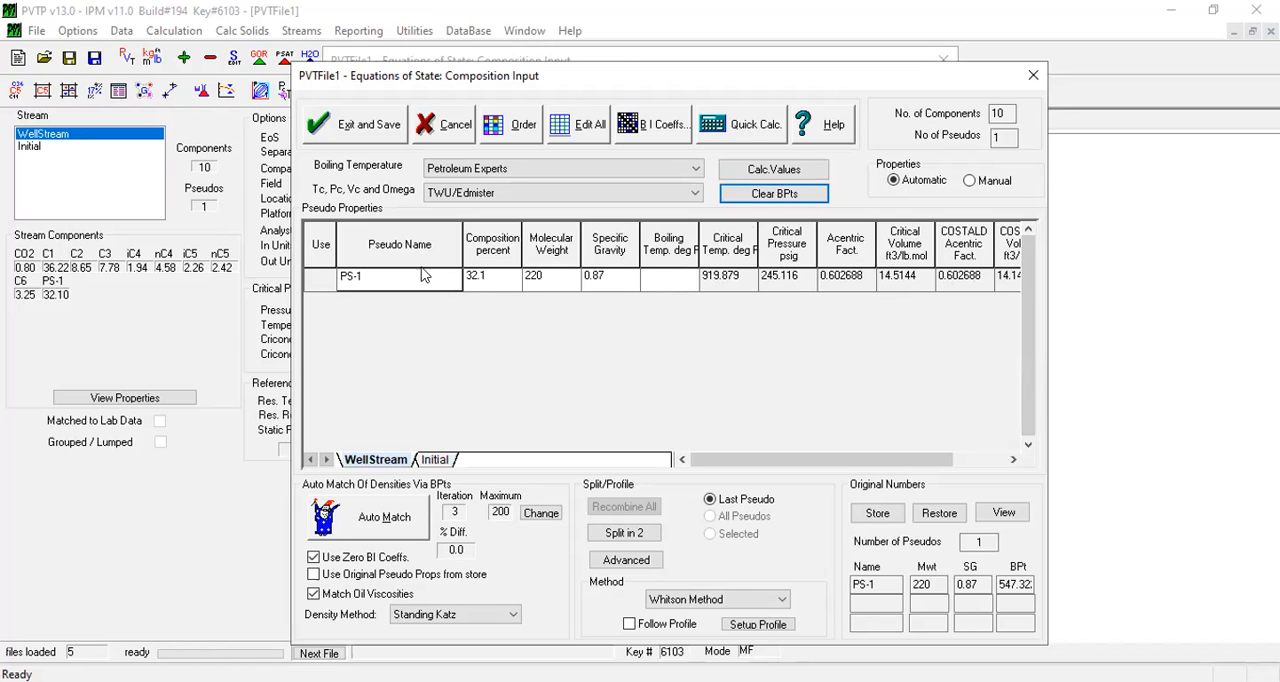
pyautogui.click(787, 172)
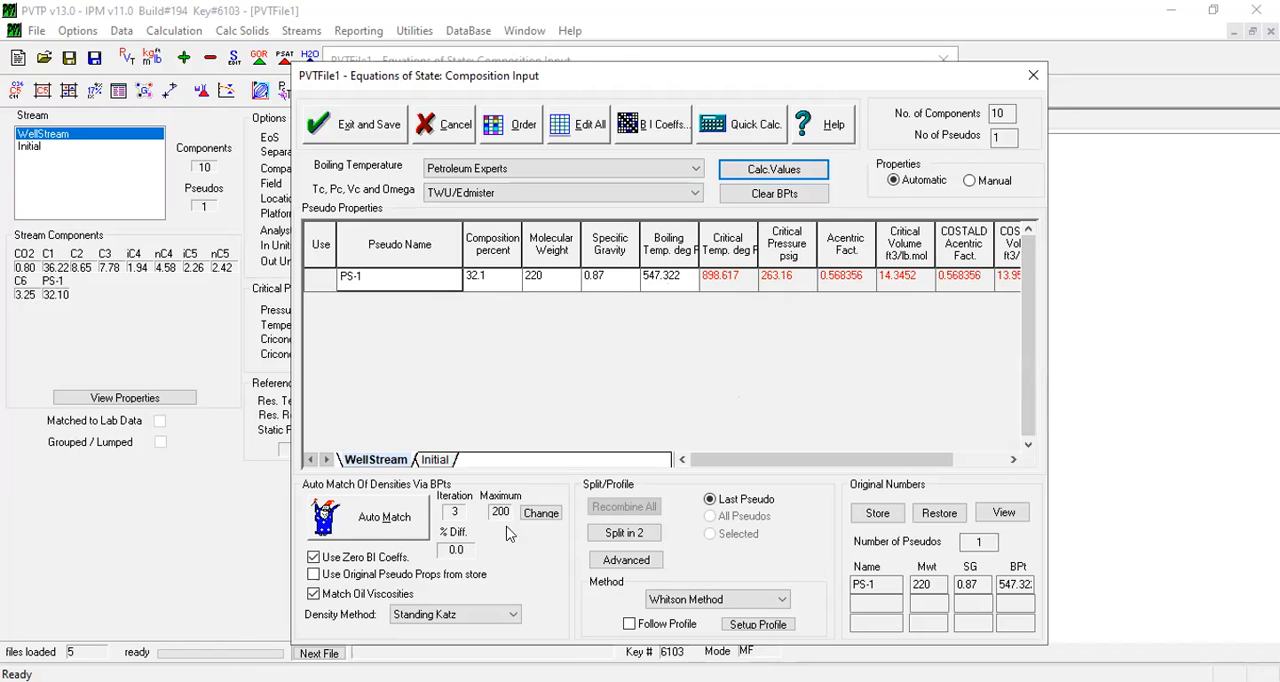
pyautogui.click(388, 517)
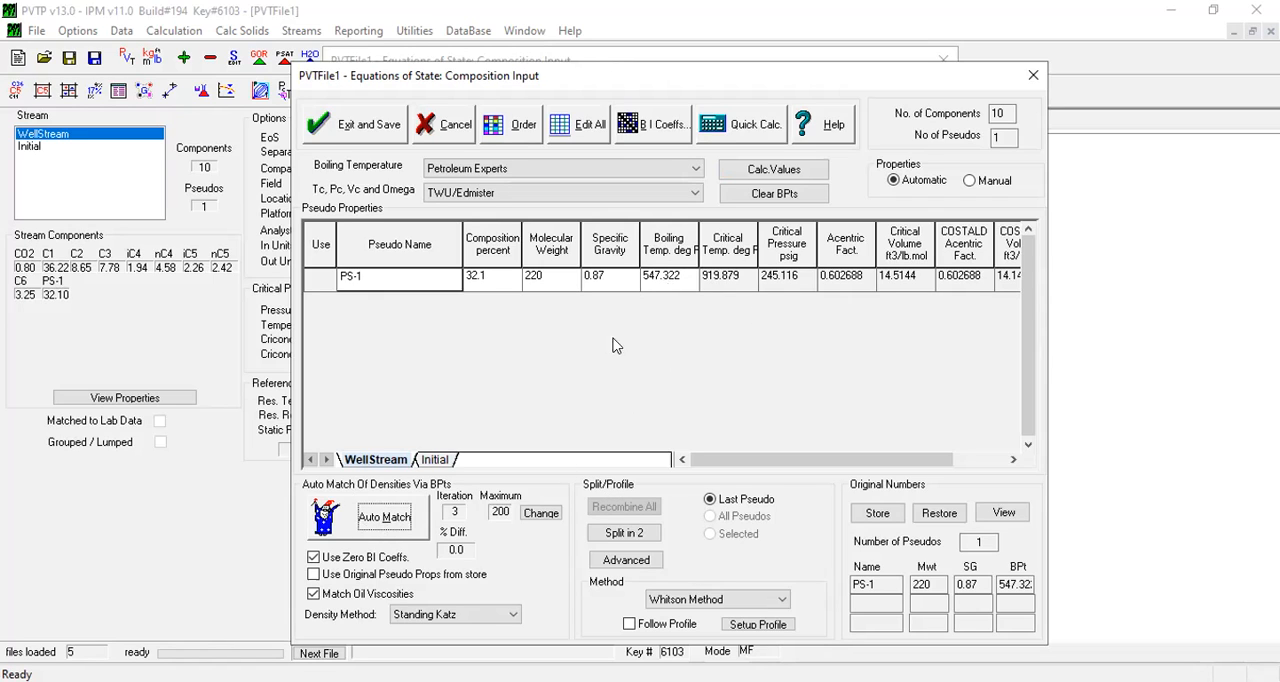
pyautogui.moveTo(662, 280); pyautogui.dragTo(700, 300)
pyautogui.click(729, 461)
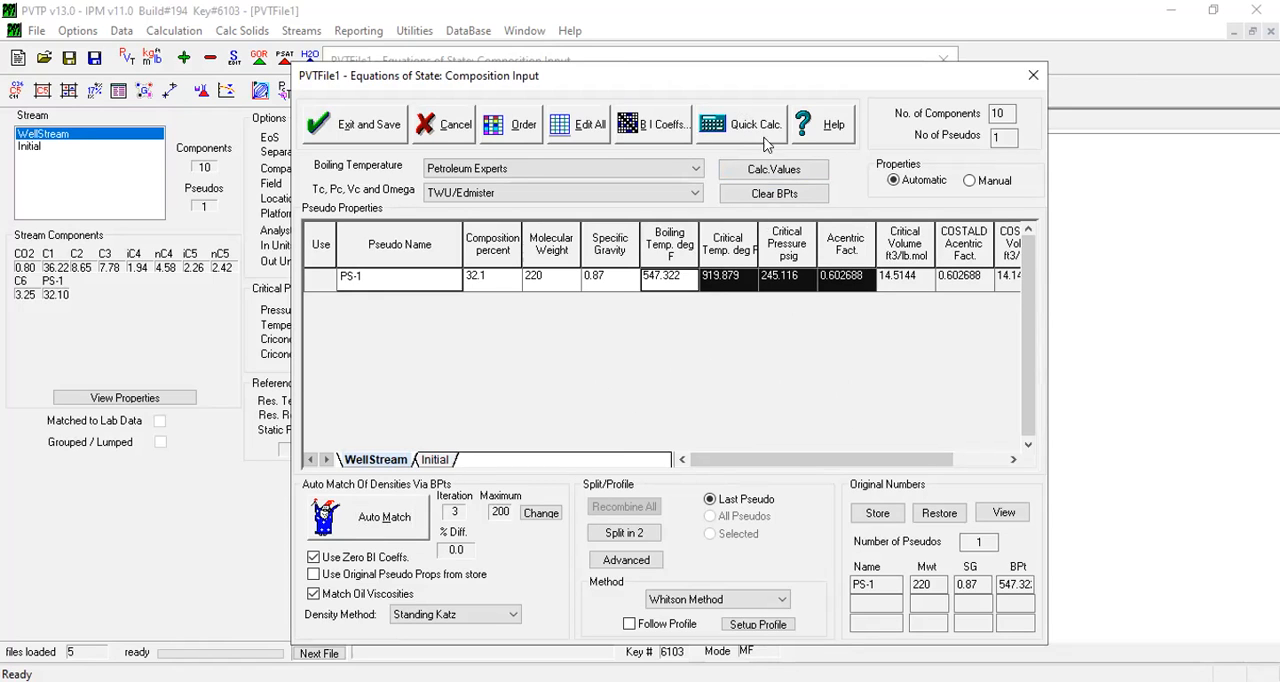
# Run the quick Flash Through Separator Stages calculation for WellStream and review the gas oil ratio and oil density results.
pyautogui.click(726, 134)
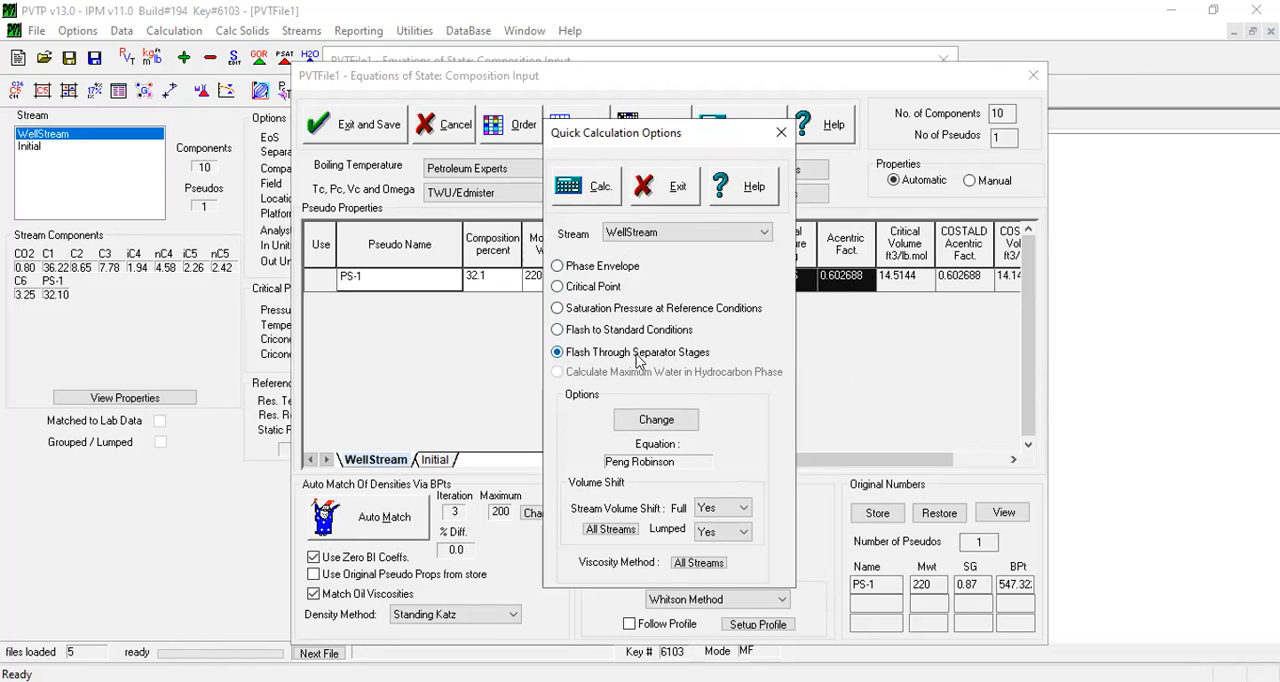
pyautogui.click(595, 190)
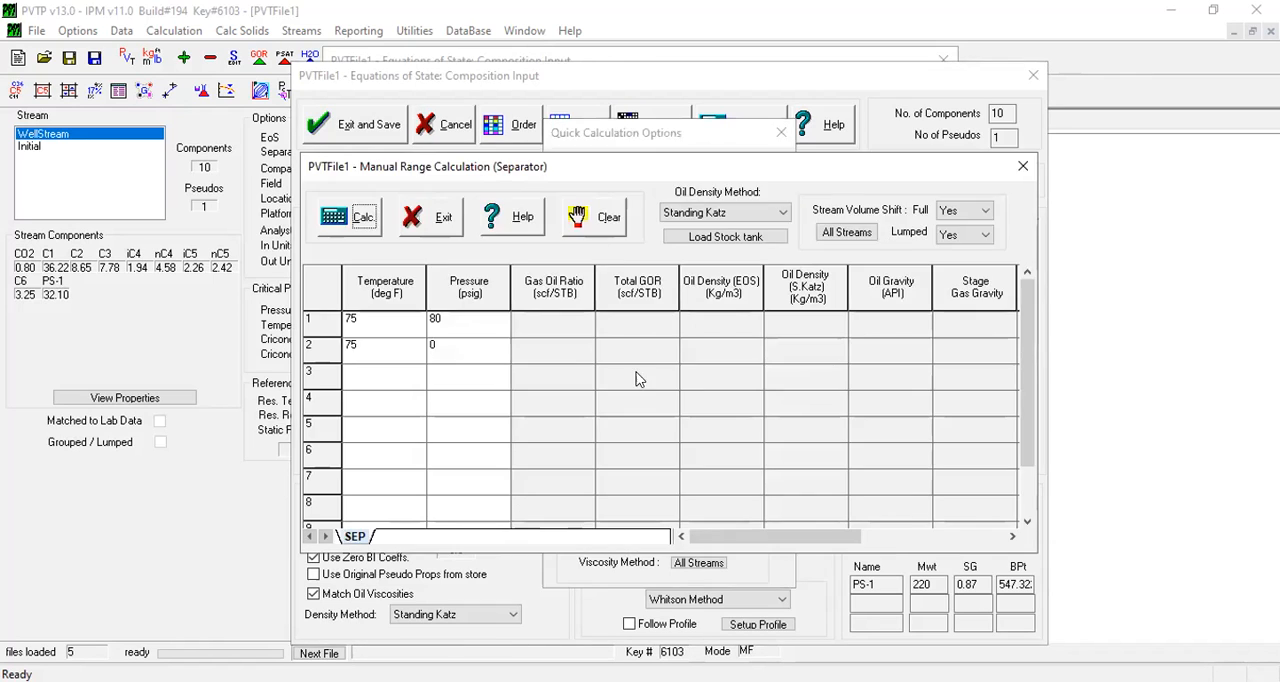
pyautogui.click(364, 224)
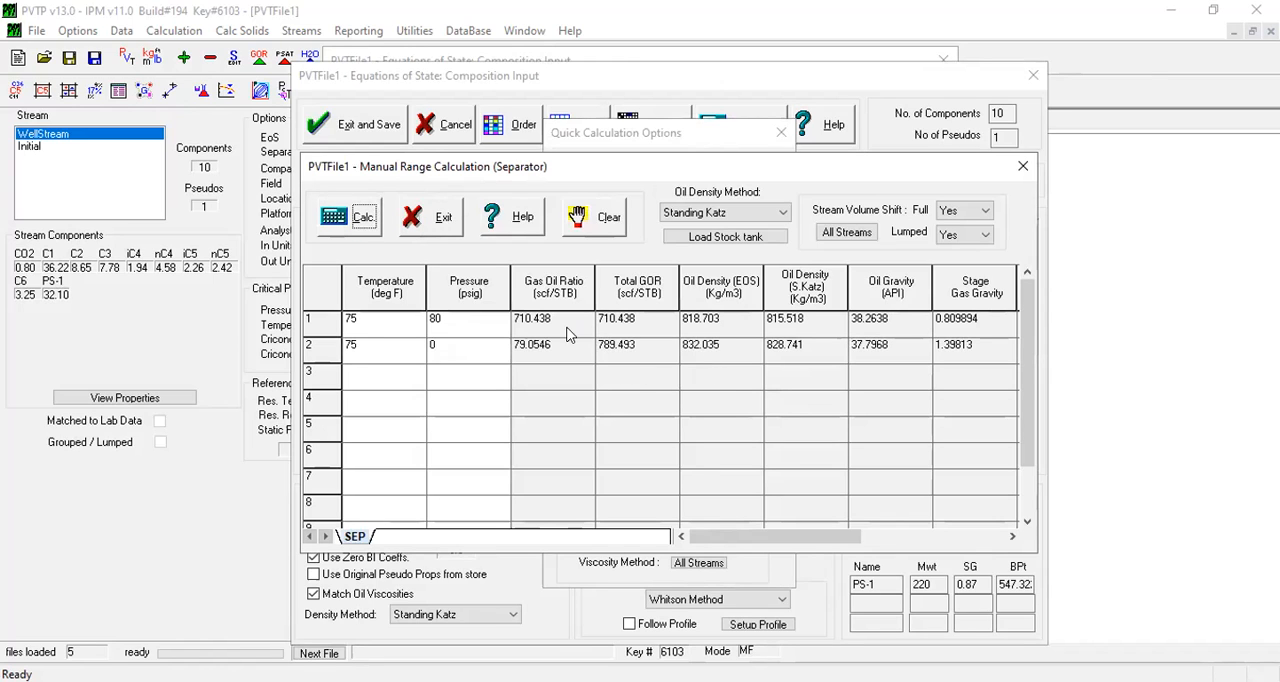
pyautogui.moveTo(712, 328); pyautogui.dragTo(786, 352)
pyautogui.moveTo(582, 316); pyautogui.dragTo(614, 334)
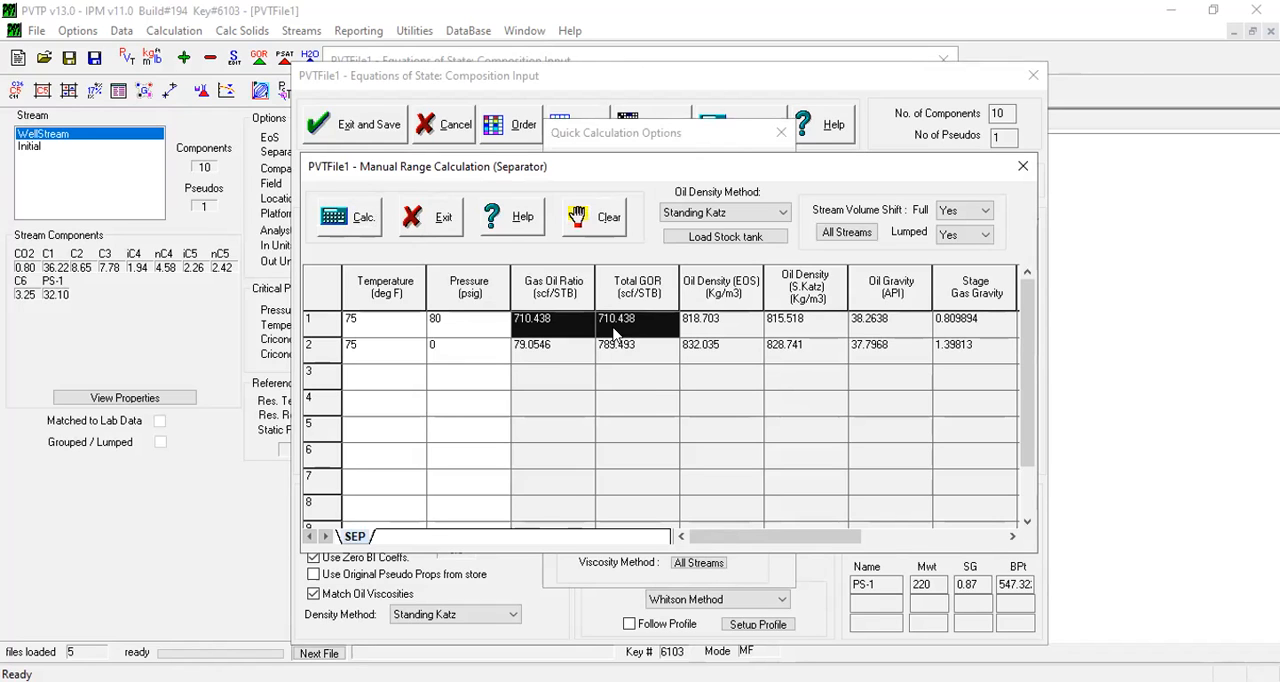
pyautogui.click(1020, 168)
pyautogui.click(781, 133)
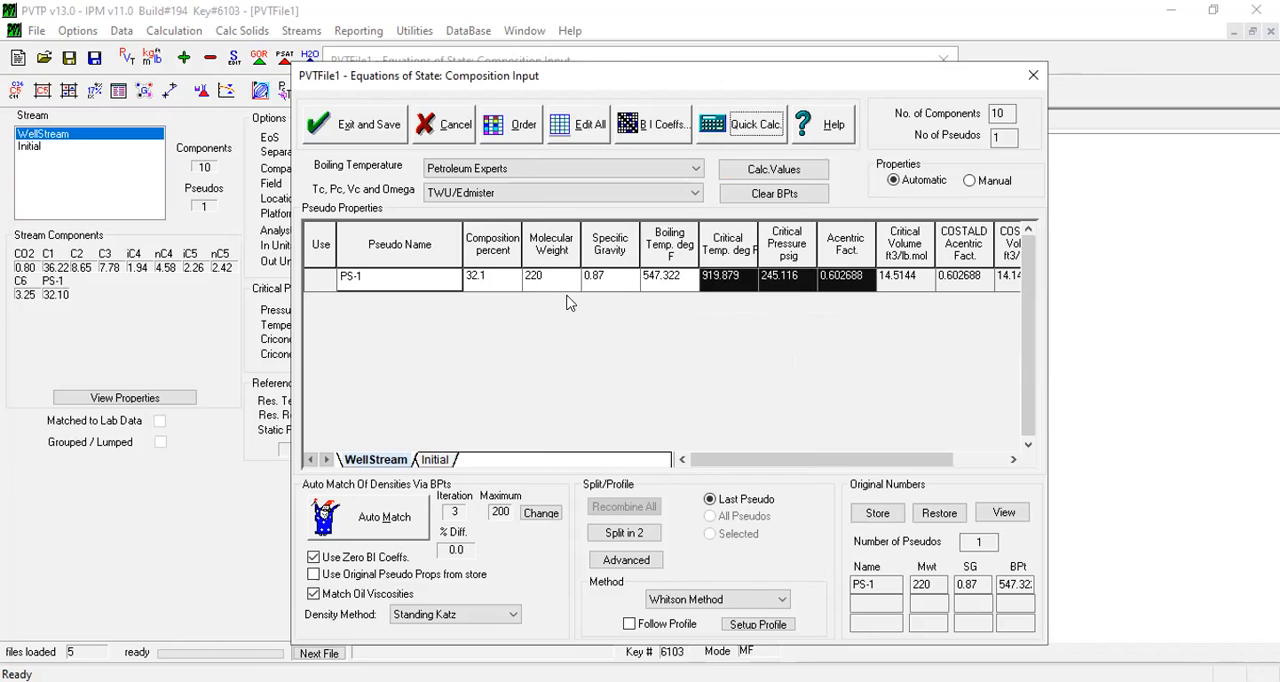
# Set the PS-1 molecular weight to 225 and its specific gravity to 0.9.
pyautogui.click(498, 276)
pyautogui.click(576, 277)
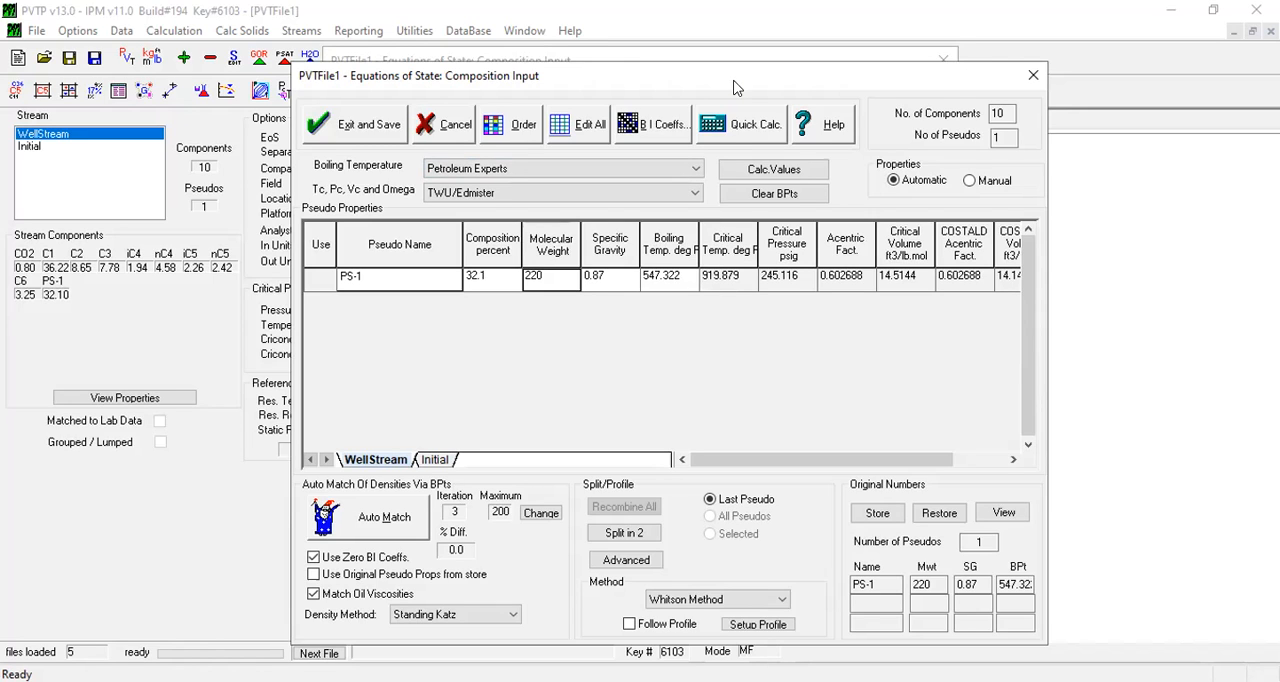
pyautogui.moveTo(733, 87); pyautogui.dragTo(825, 78)
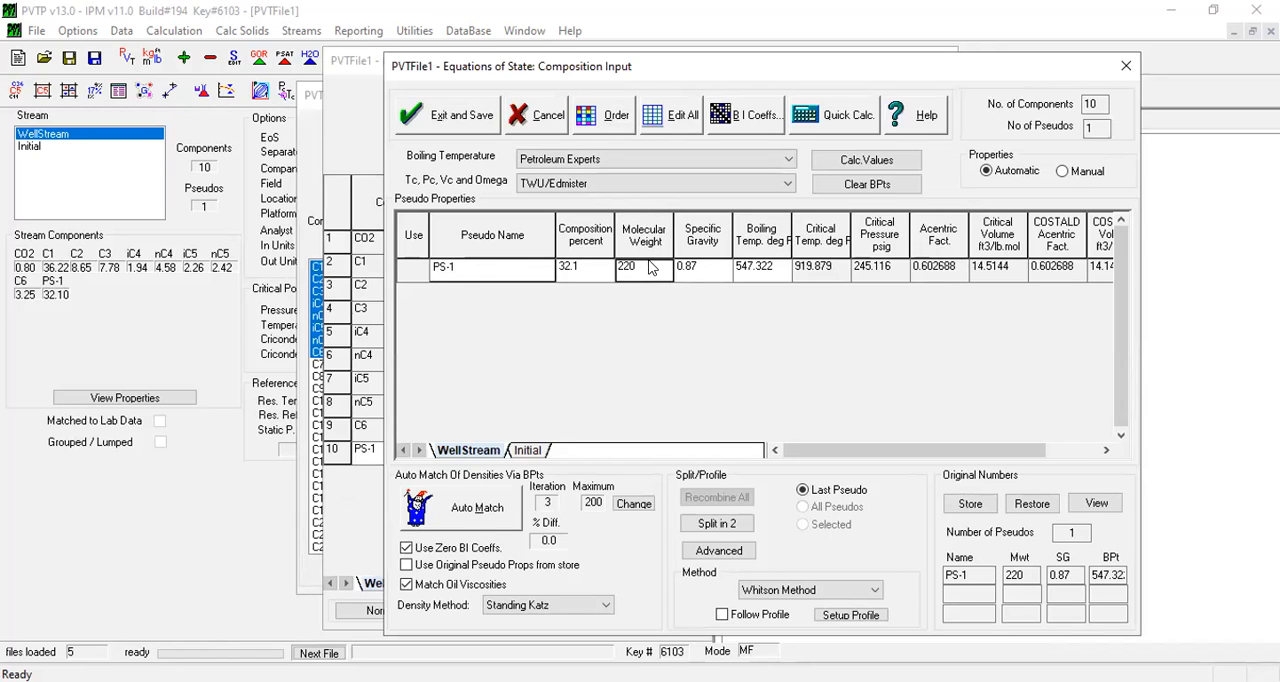
pyautogui.write('225')
pyautogui.click(700, 274)
pyautogui.write('0.9')
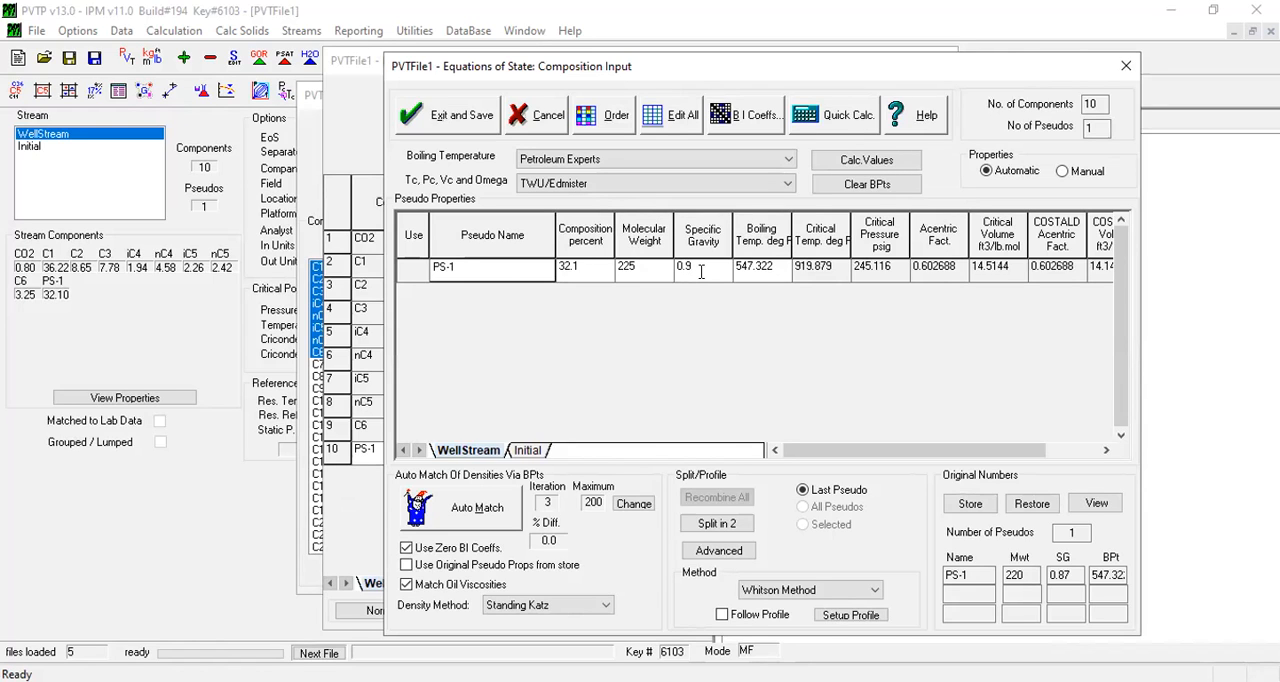
pyautogui.click(627, 277)
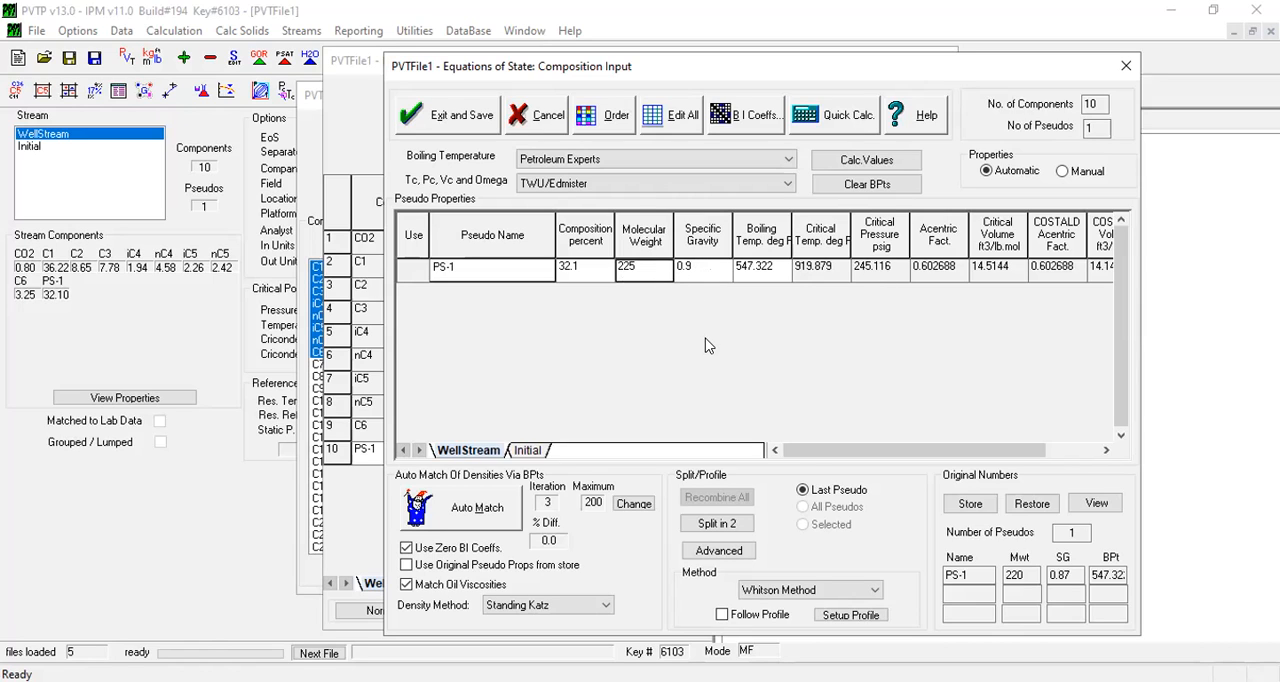
# Re-estimate the boiling point and critical properties for the changed PS-1 inputs, and auto-match the liquid density.
pyautogui.click(866, 185)
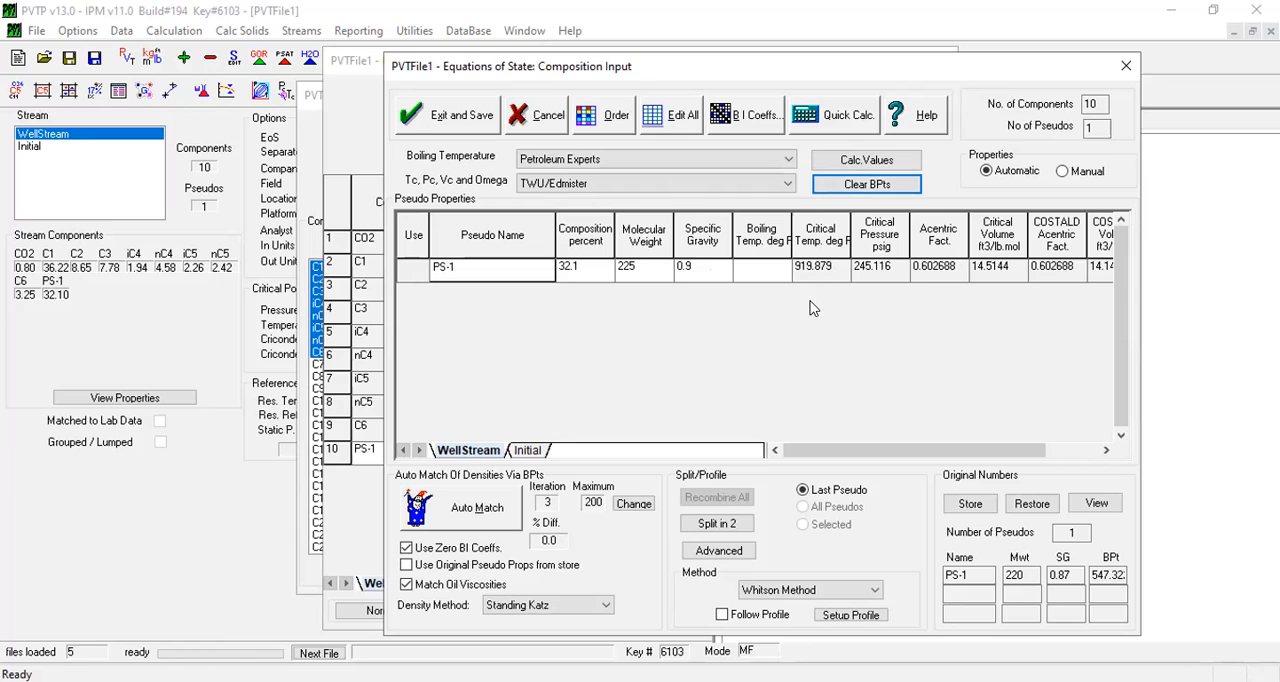
pyautogui.click(860, 161)
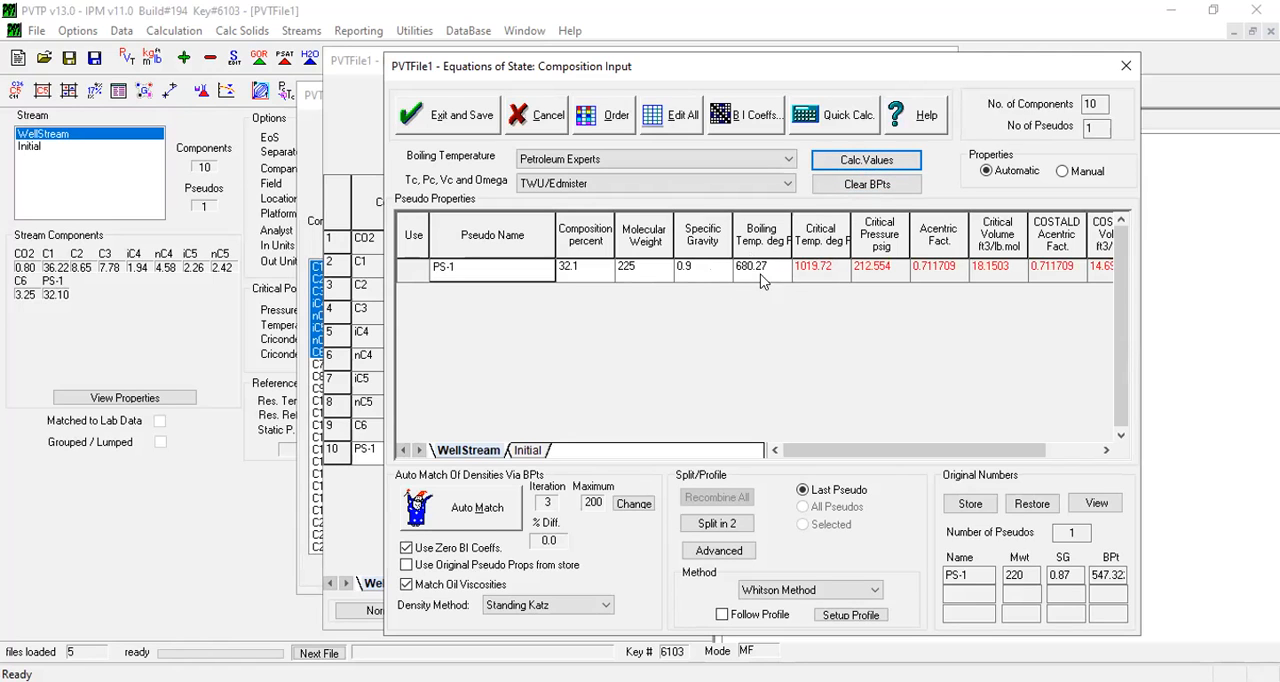
pyautogui.click(466, 511)
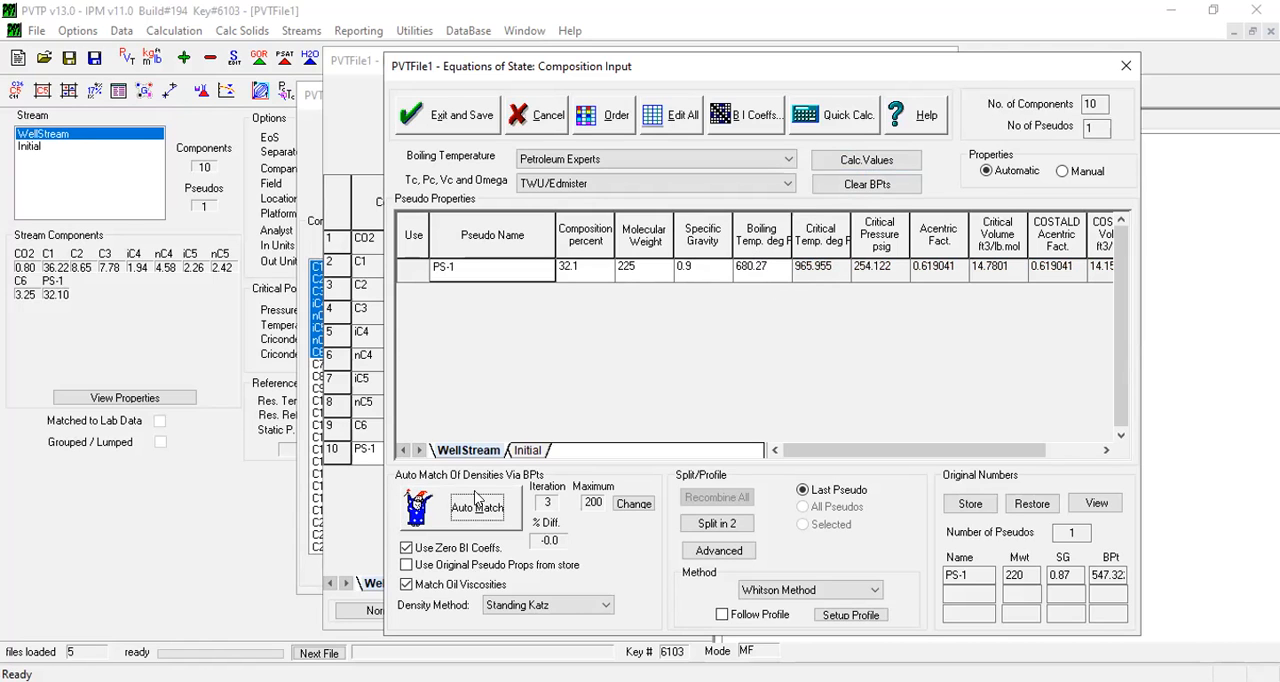
# Rerun the WellStream separator flash with the changed pseudo properties and examine its densities and first-stage gas oil ratio.
pyautogui.click(835, 118)
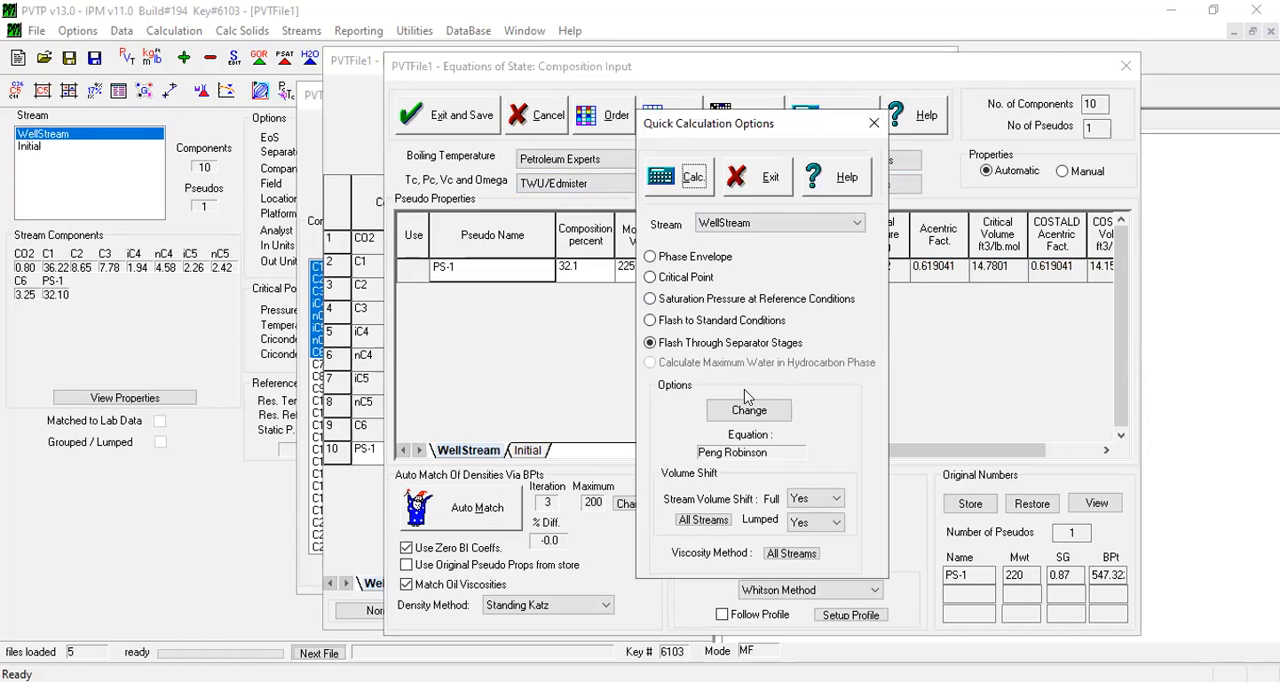
pyautogui.click(688, 181)
pyautogui.click(453, 207)
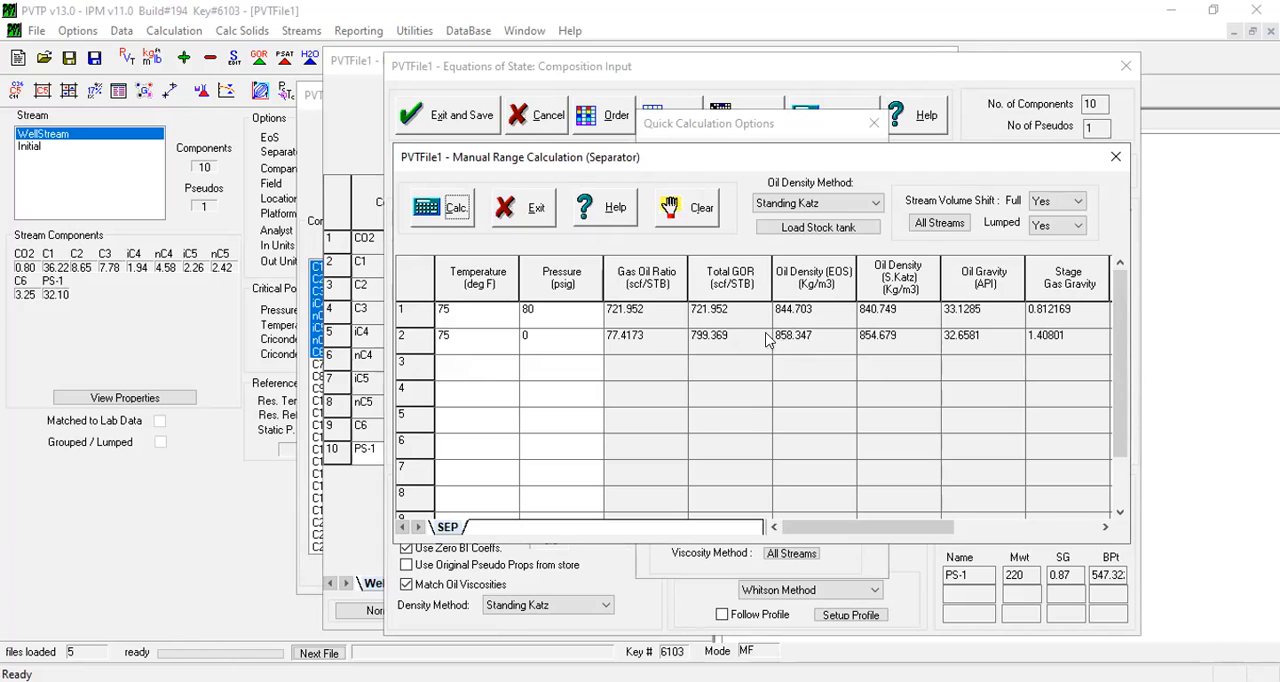
pyautogui.moveTo(812, 318); pyautogui.dragTo(856, 317)
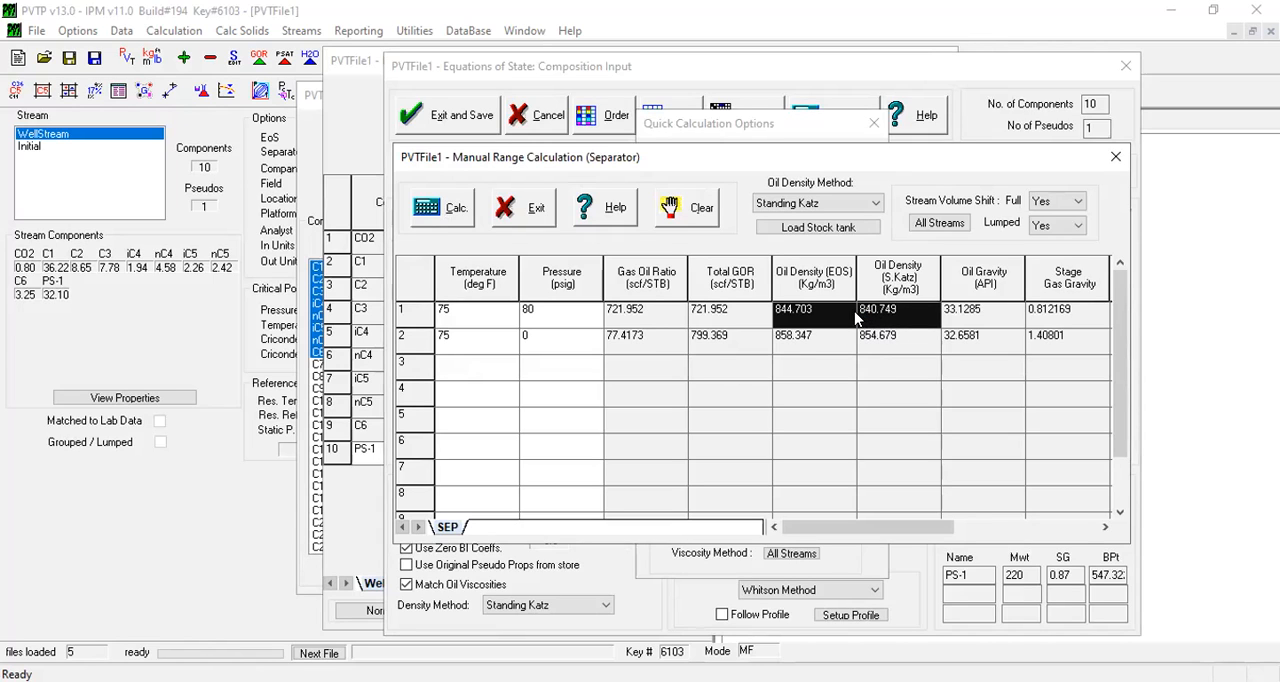
pyautogui.moveTo(856, 317); pyautogui.dragTo(888, 336)
pyautogui.moveTo(642, 306); pyautogui.dragTo(716, 312)
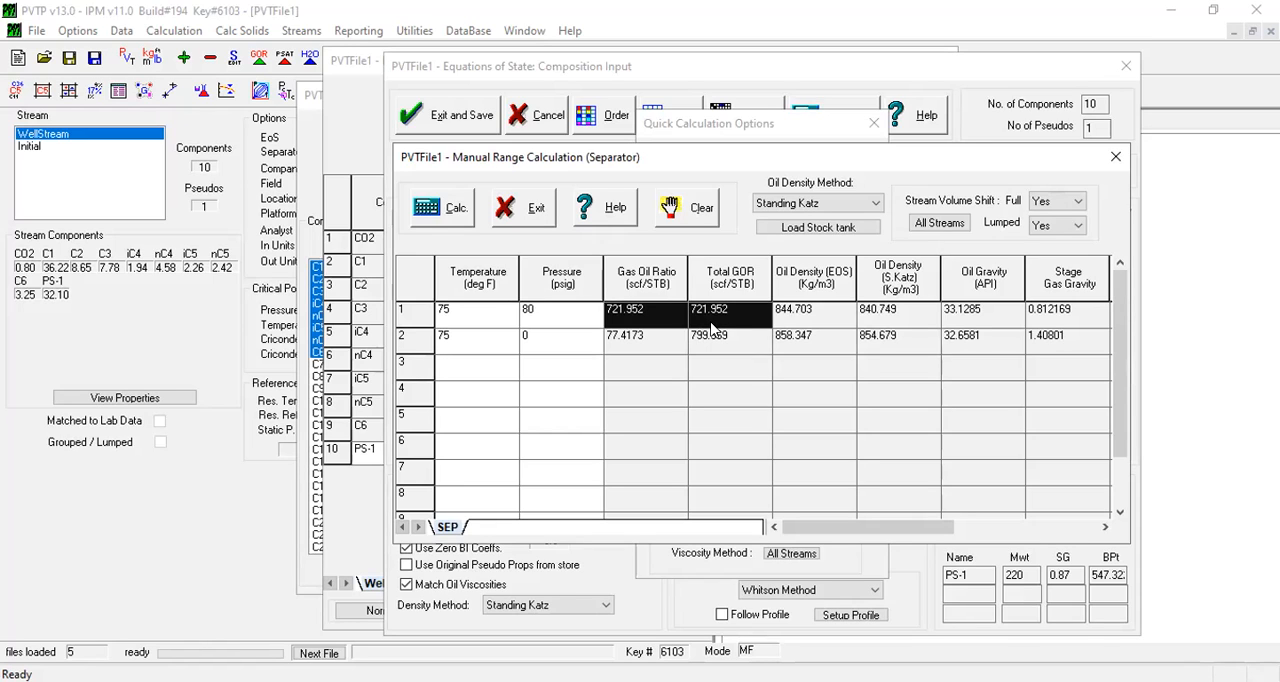
pyautogui.click(671, 338)
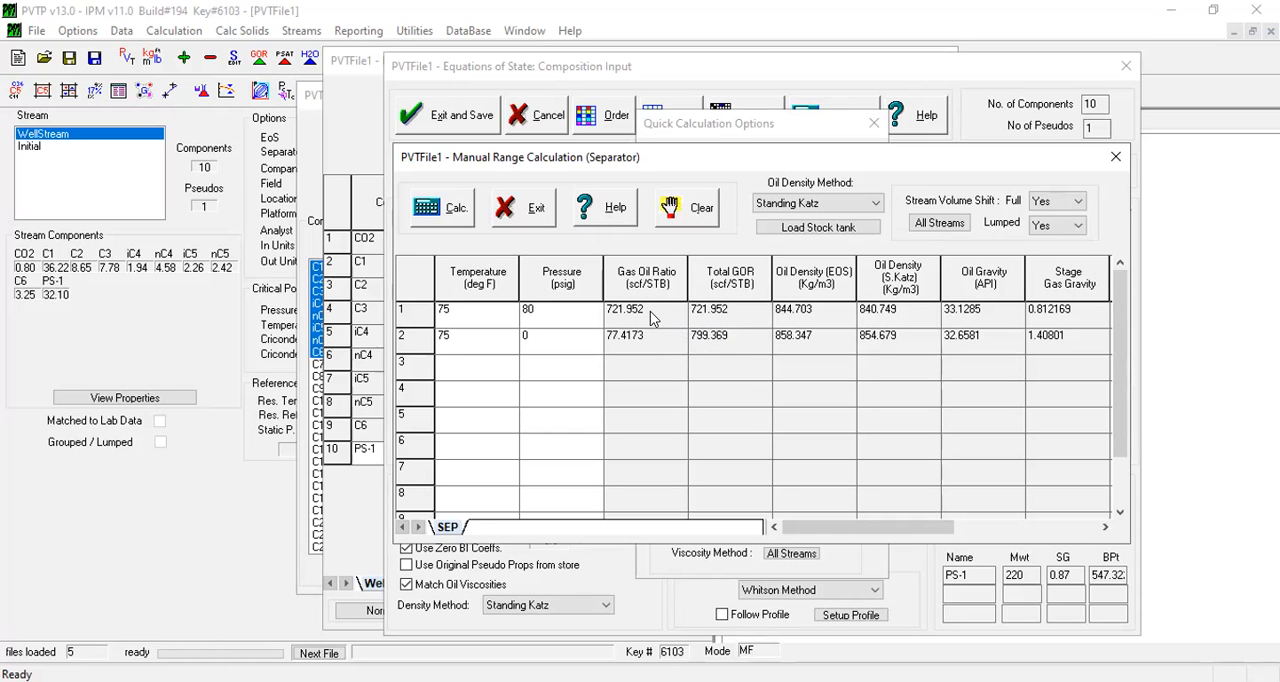
pyautogui.moveTo(651, 315); pyautogui.dragTo(714, 315)
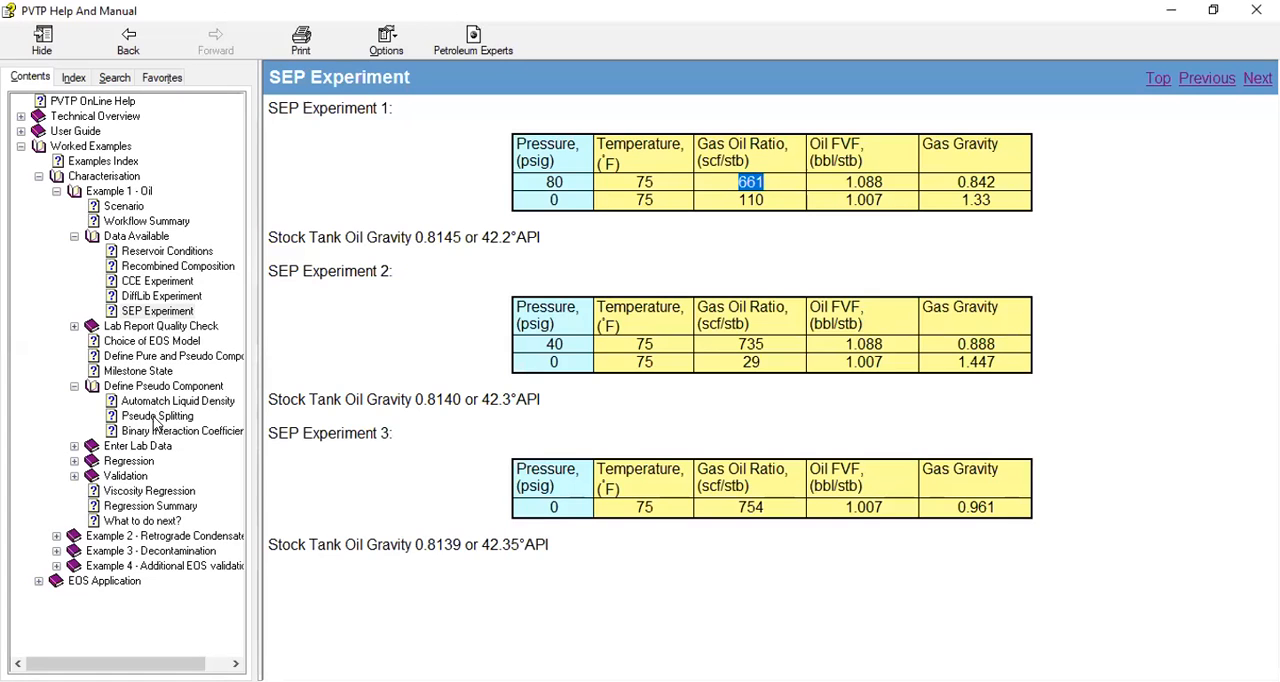
# Switch to PVTP Help and read the Automatch Liquid Density topic on quality checks and changing molecular weight and specific gravity.
pyautogui.click(165, 401)
pyautogui.scroll(-5, 600, 410)
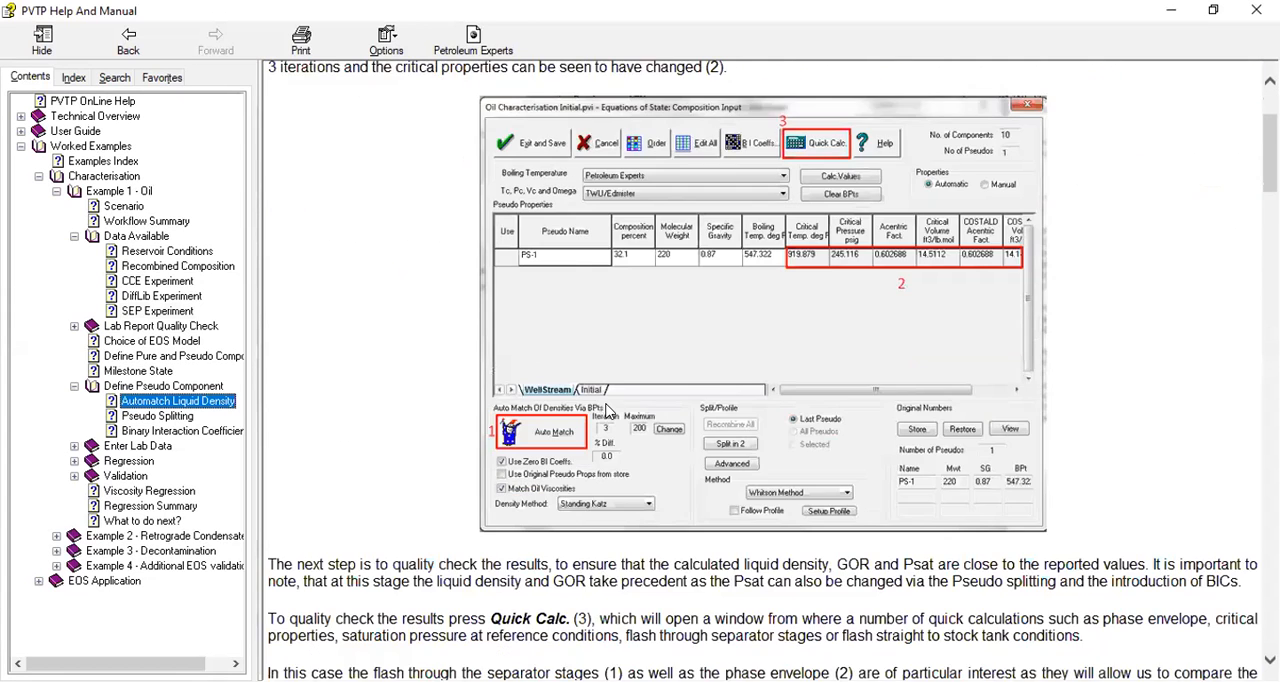
pyautogui.scroll(-3, 605, 410)
pyautogui.scroll(3, 605, 410)
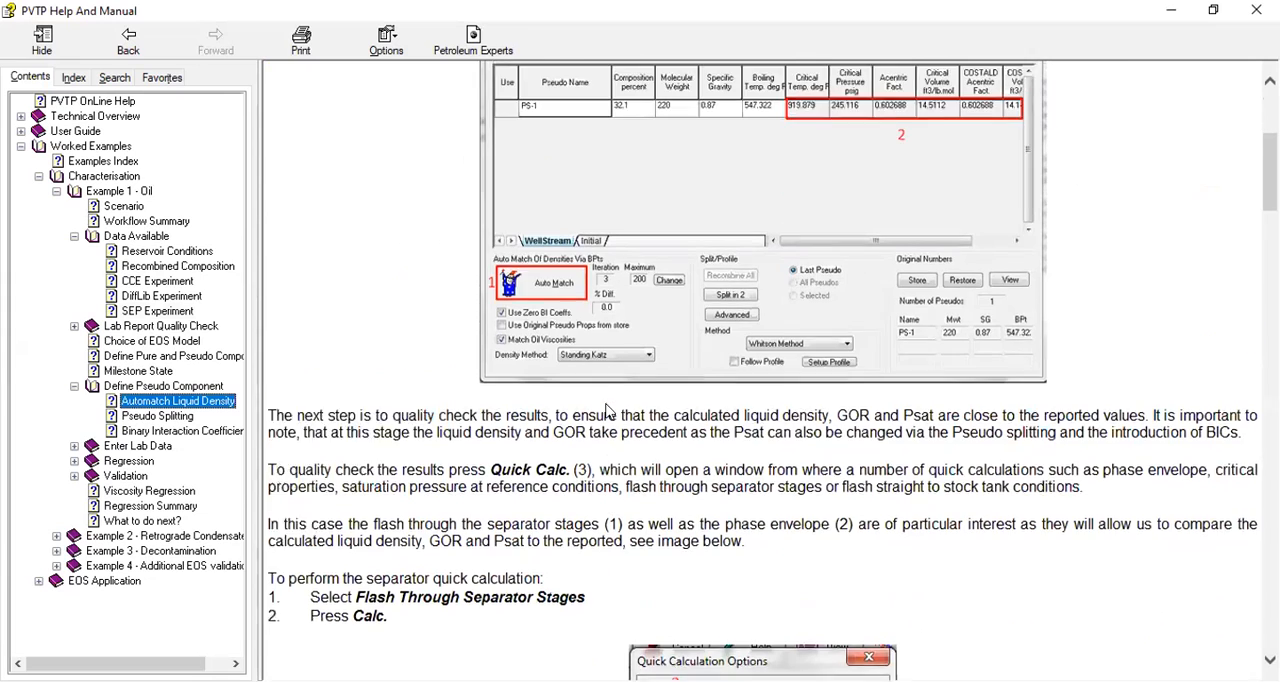
pyautogui.scroll(-2, 605, 410)
pyautogui.scroll(-15, 605, 410)
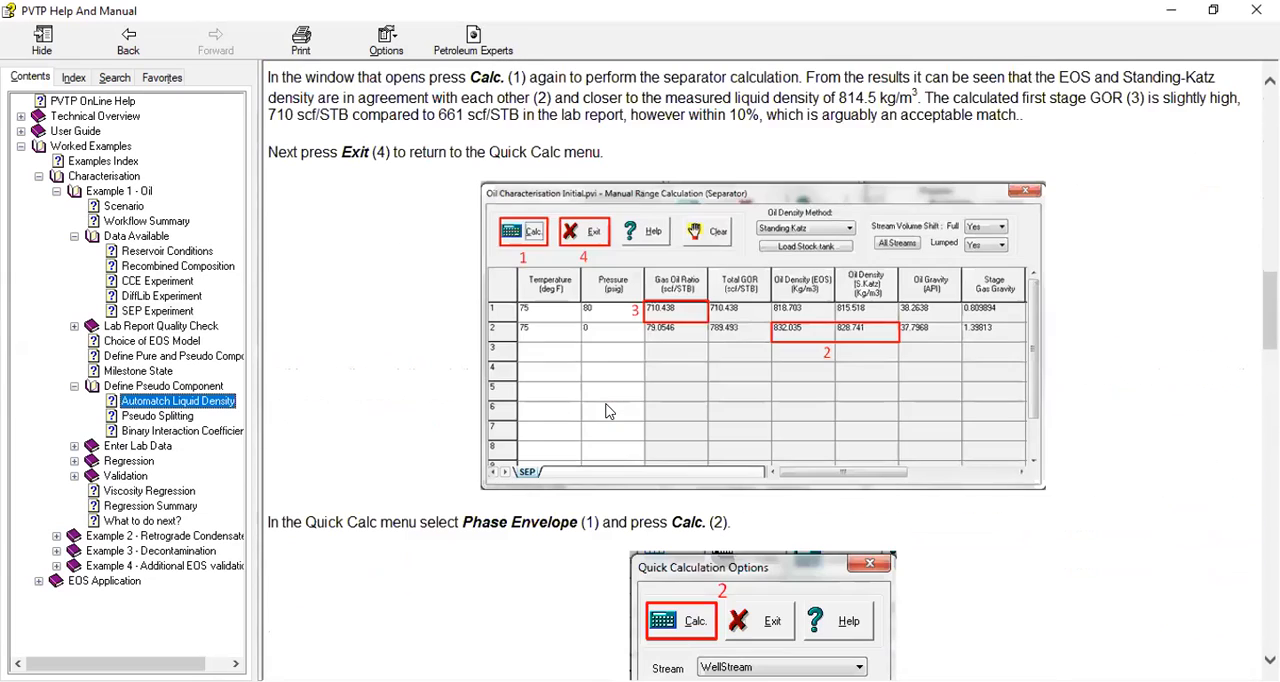
pyautogui.scroll(-15, 605, 410)
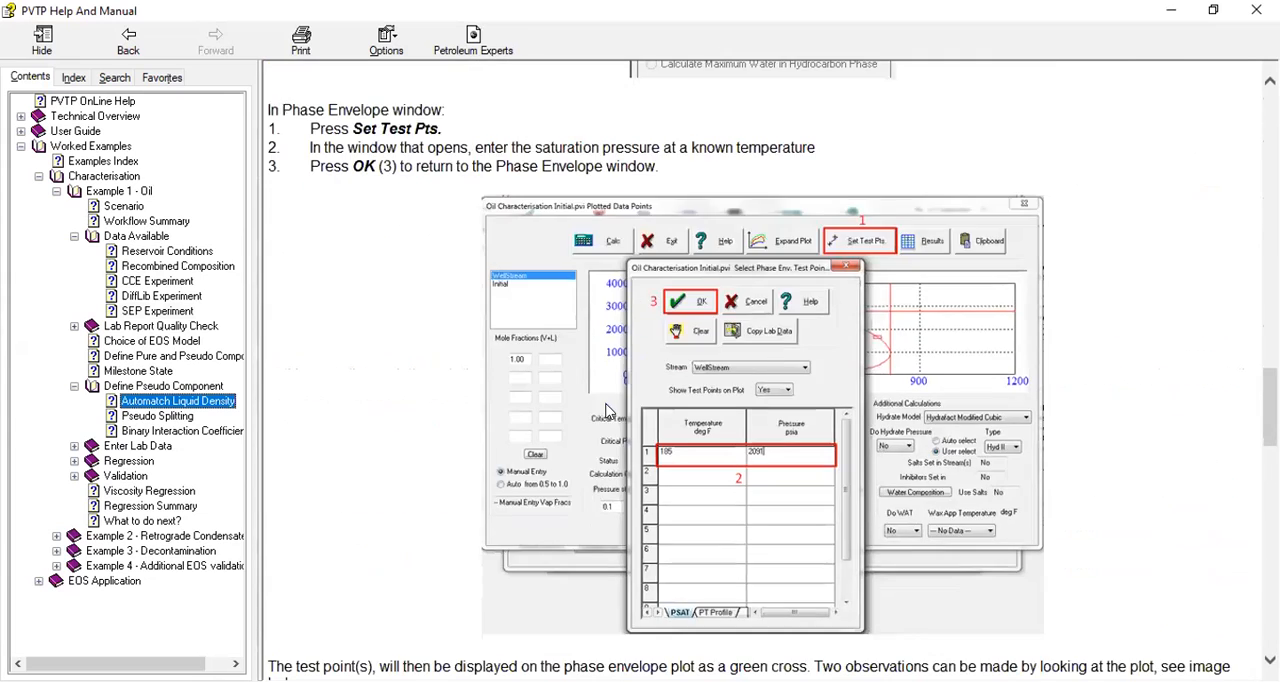
pyautogui.scroll(-9, 605, 410)
pyautogui.scroll(-15, 607, 410)
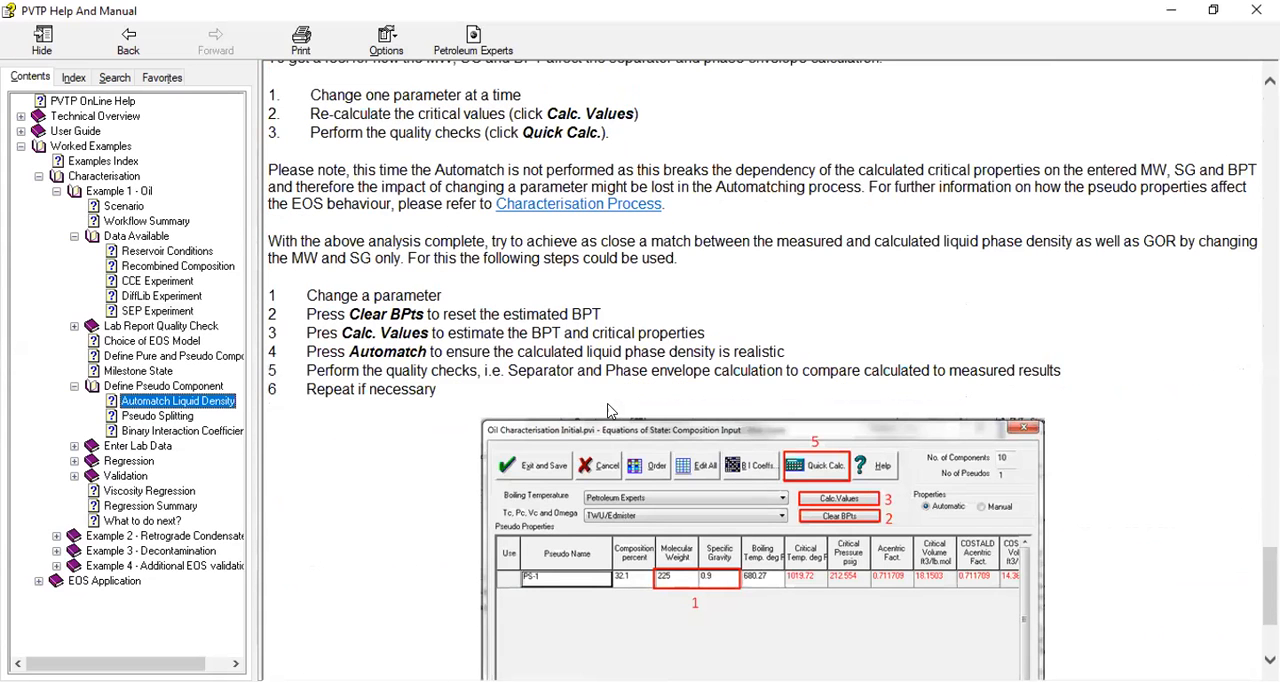
pyautogui.scroll(-3, 610, 410)
pyautogui.scroll(-1, 730, 476)
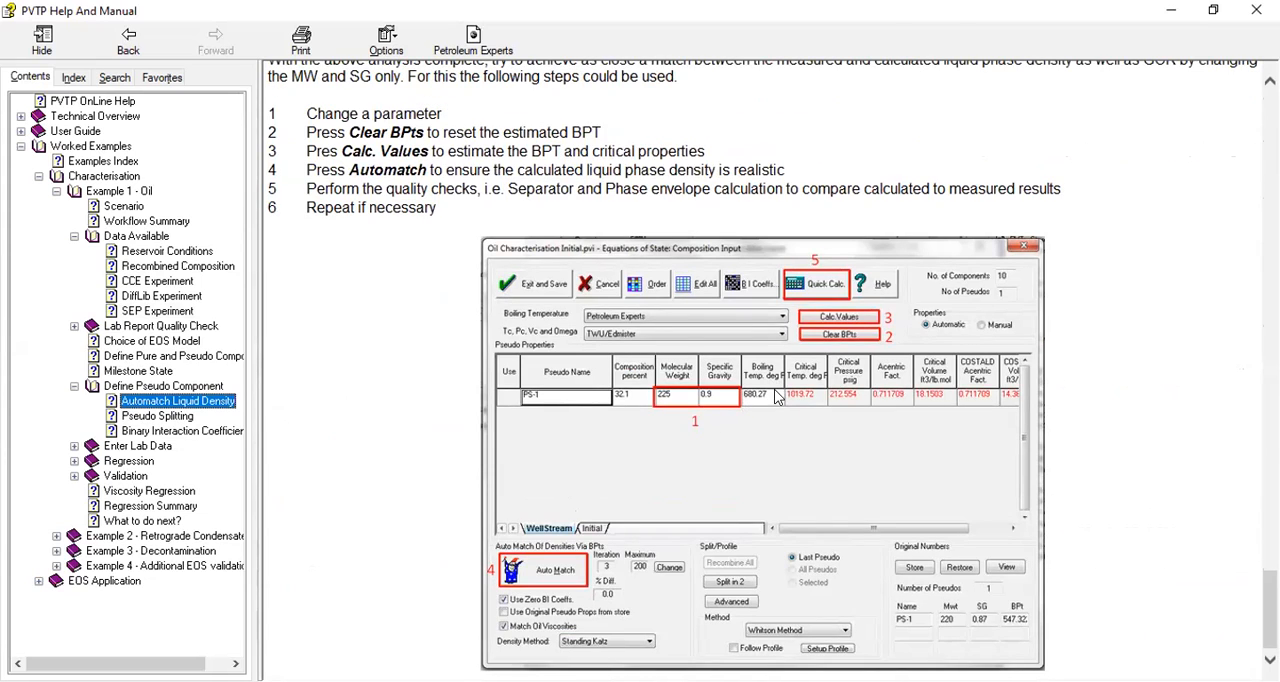
# Glance at the Pseudo Splitting help topic, go back to Automatch Liquid Density and return to PVTP.
pyautogui.click(166, 419)
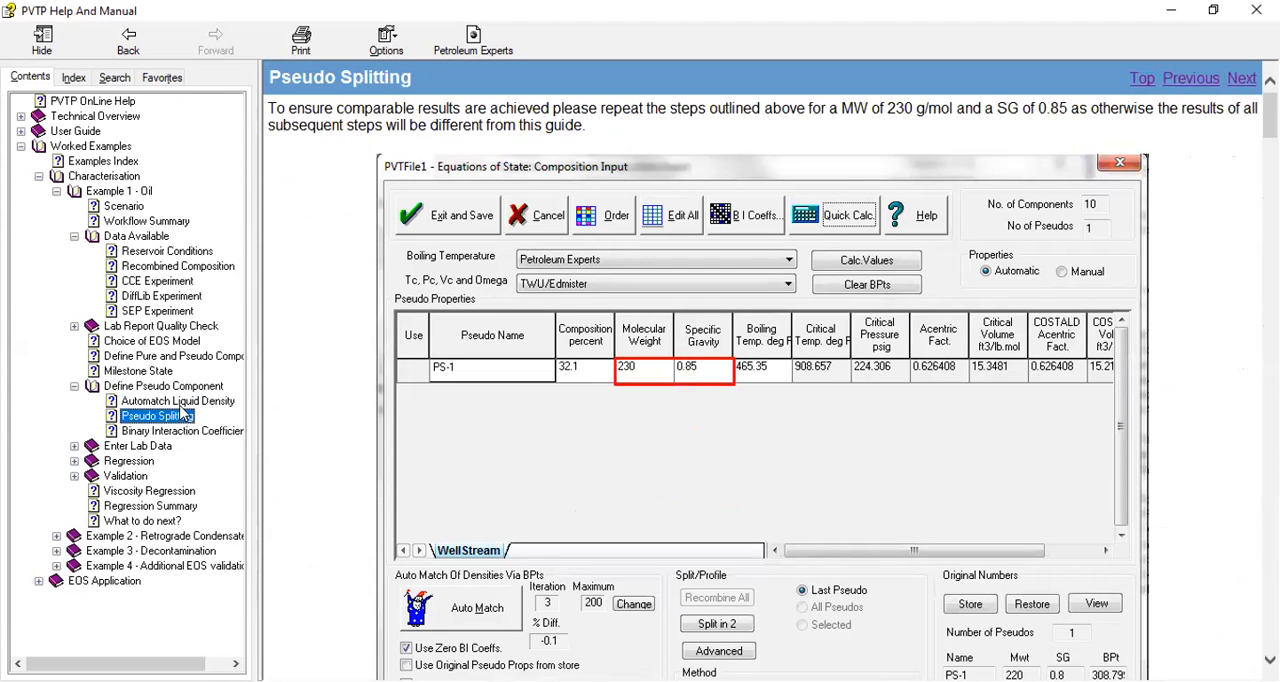
pyautogui.click(168, 401)
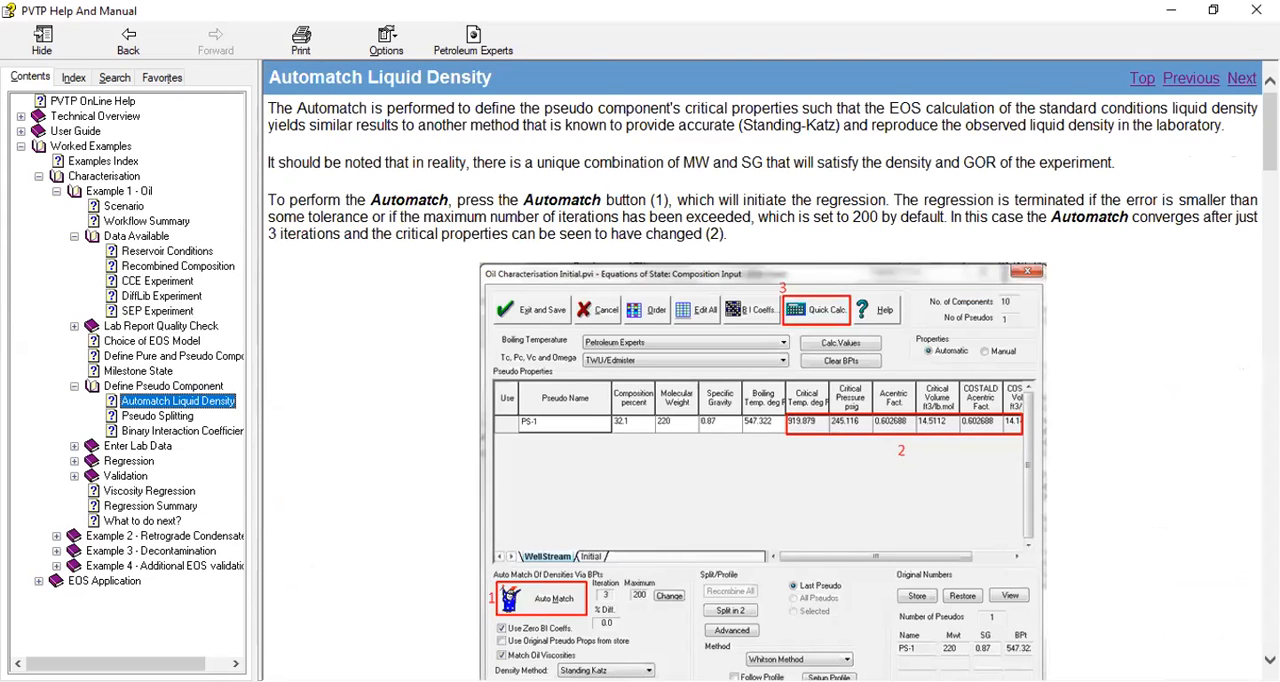
pyautogui.click(1170, 12)
# Close the separator calculation and the quick calculation options to return to the composition input.
pyautogui.moveTo(679, 306); pyautogui.dragTo(632, 286)
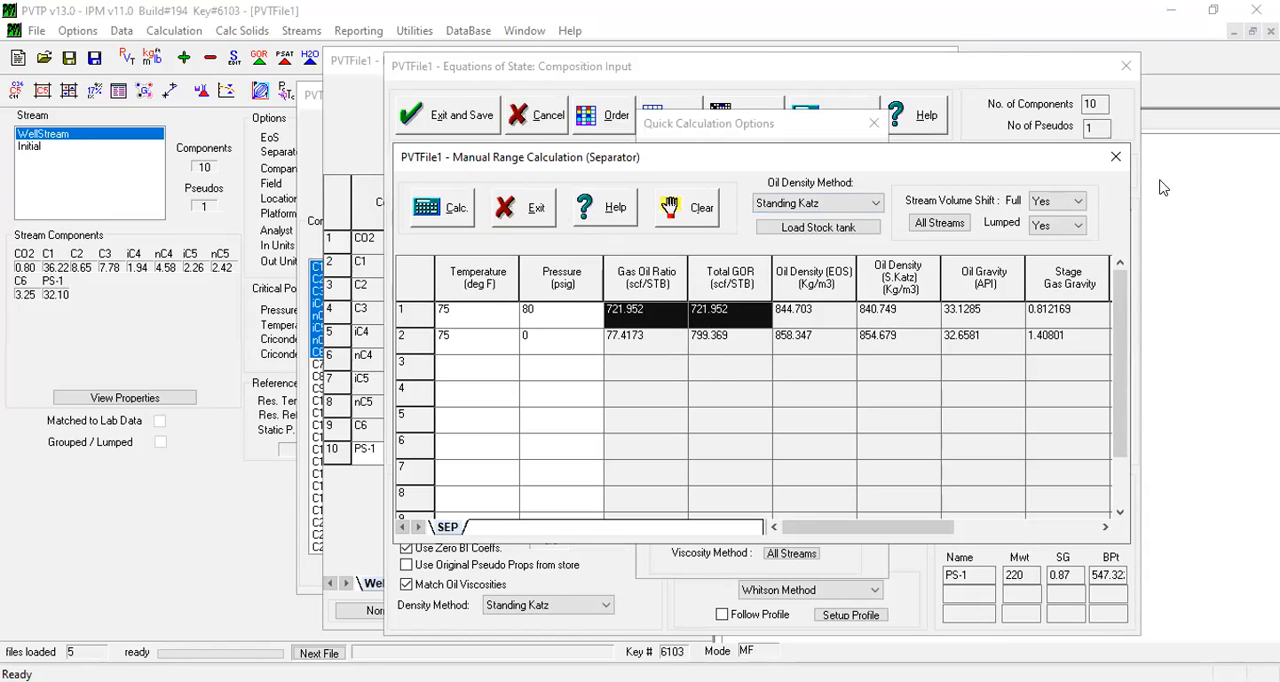
pyautogui.click(1104, 157)
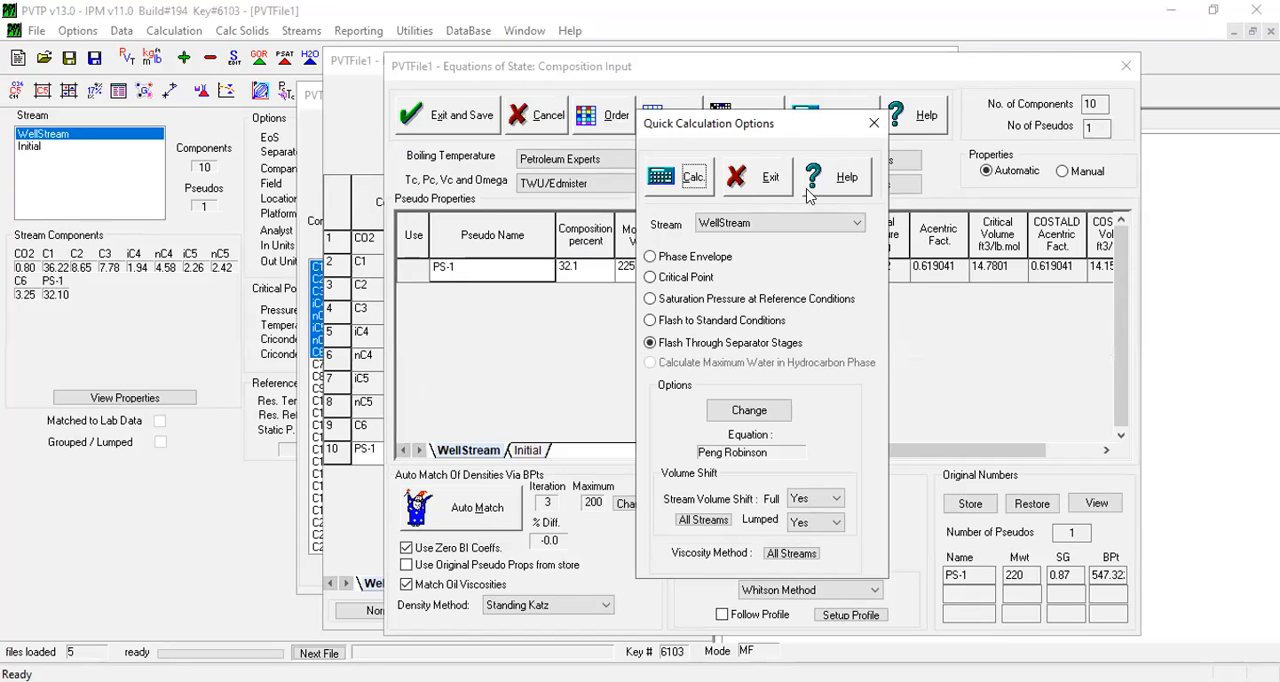
pyautogui.click(874, 124)
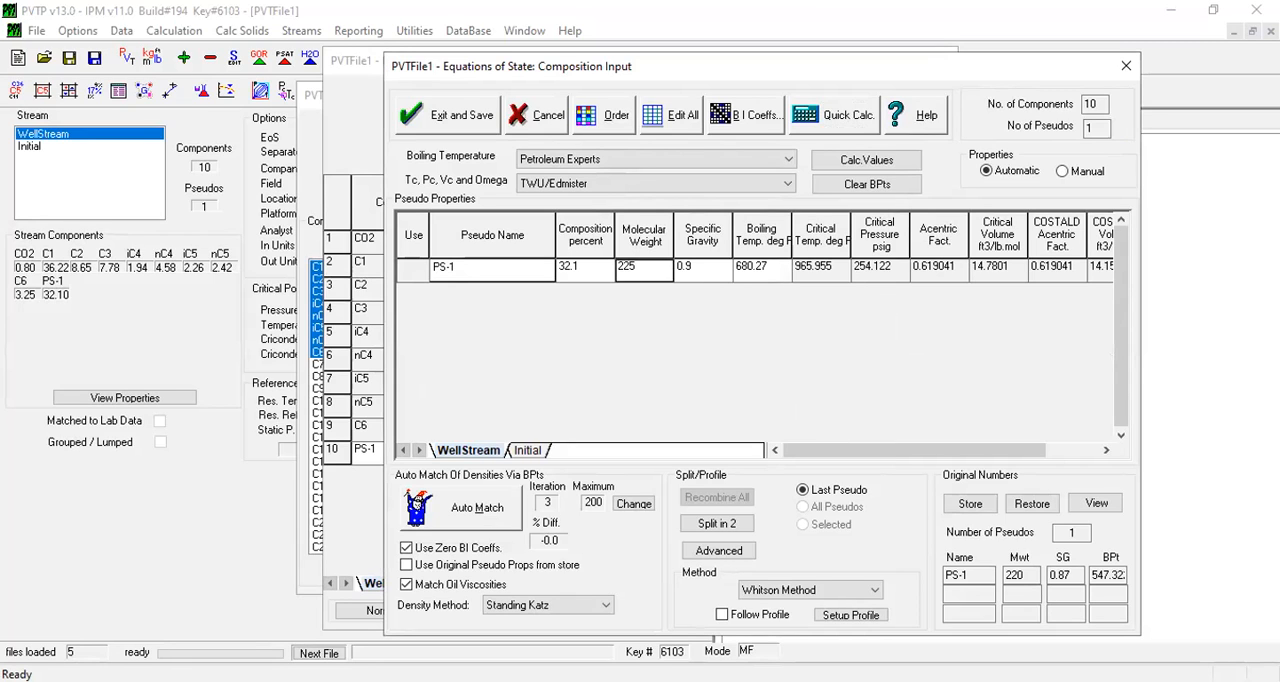
# Switch to PVTP Help and look up the recommended molecular weight and specific gravity in the Pseudo Splitting topic.
pyautogui.hotkey('alt', 'Tab')
pyautogui.click(147, 415)
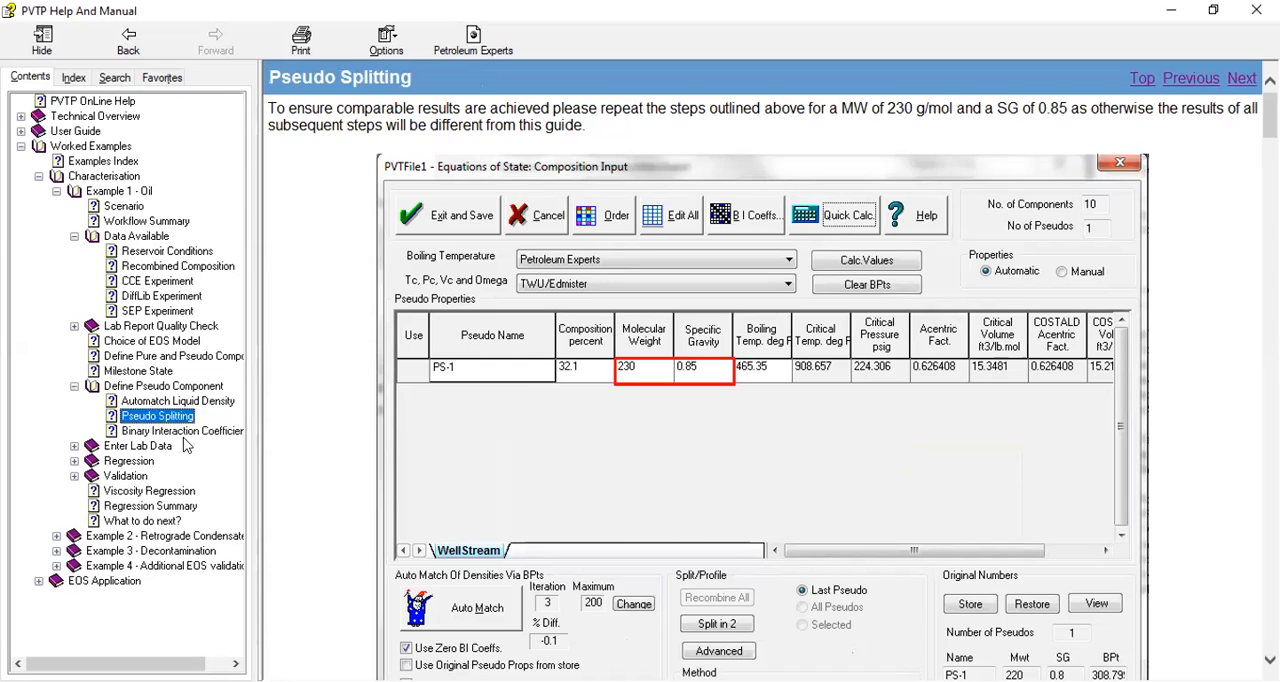
pyautogui.scroll(-3, 690, 483)
pyautogui.scroll(3, 346, 220)
pyautogui.moveTo(883, 108); pyautogui.dragTo(912, 107)
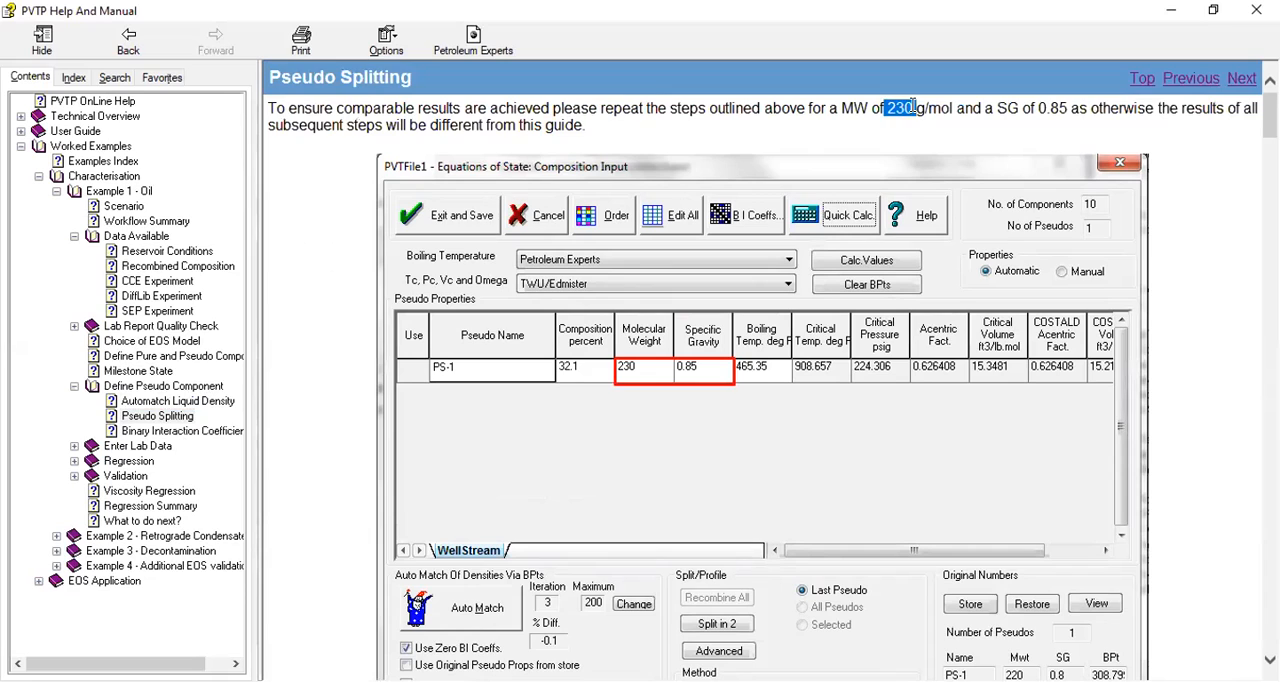